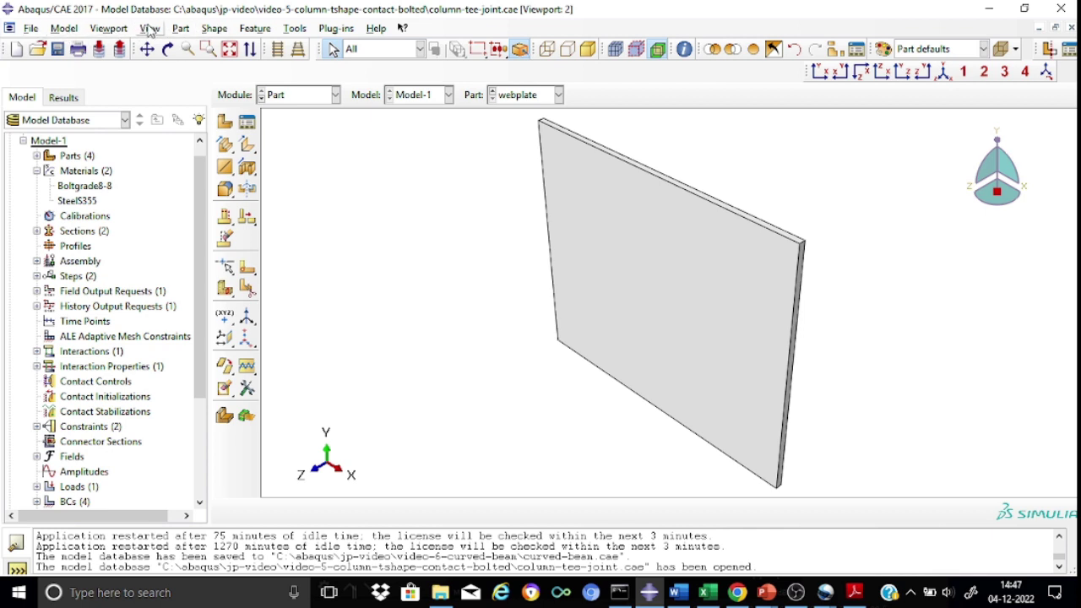
{"action": "left_click", "coordinate": [32, 29]}
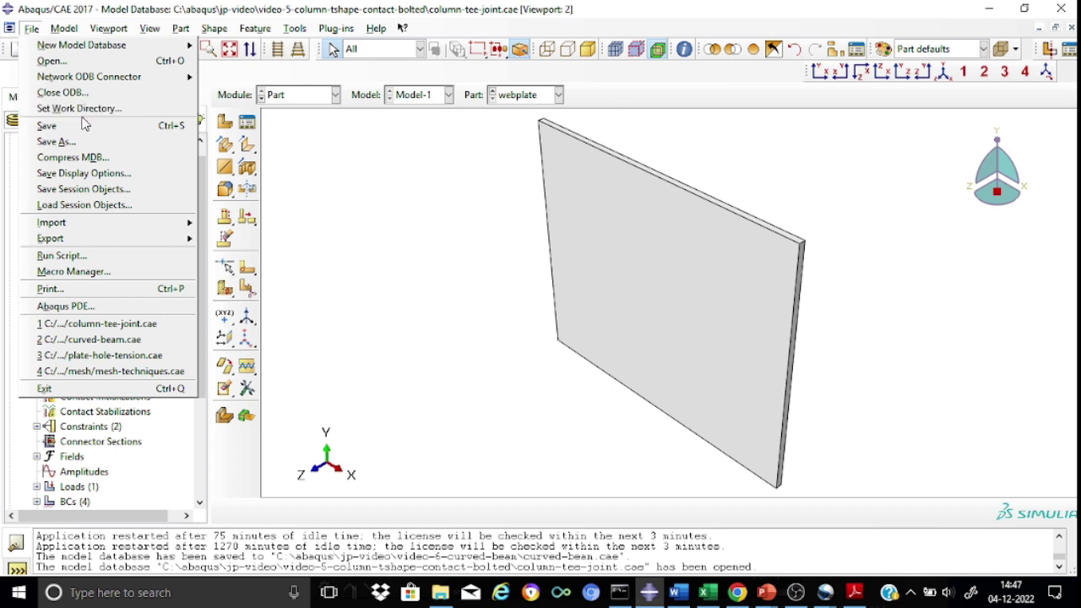
{"action": "mouse_move", "coordinate": [79, 78]}
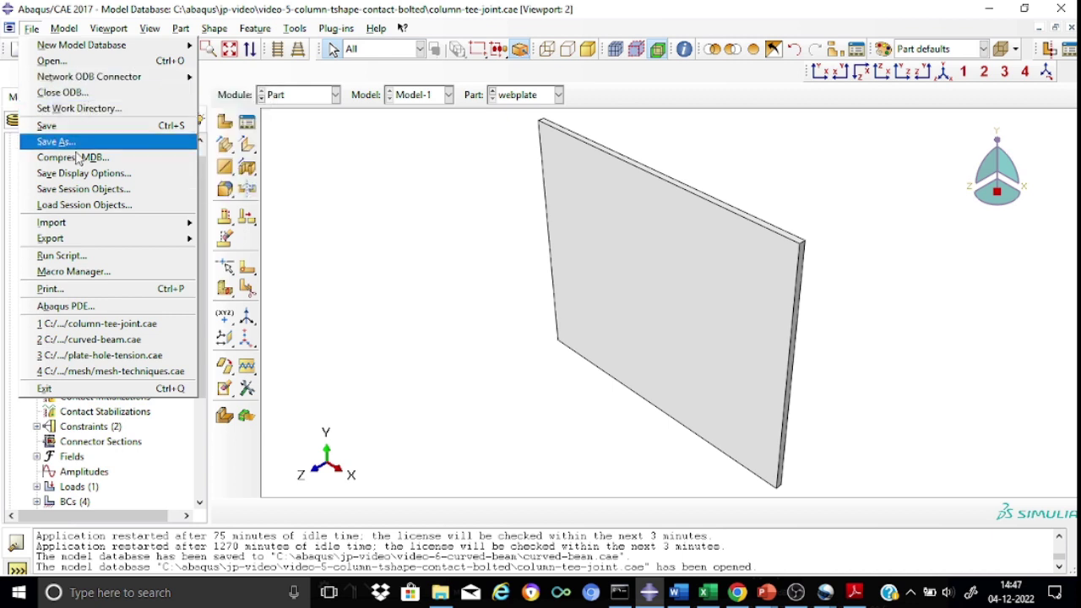
{"action": "mouse_move", "coordinate": [76, 223]}
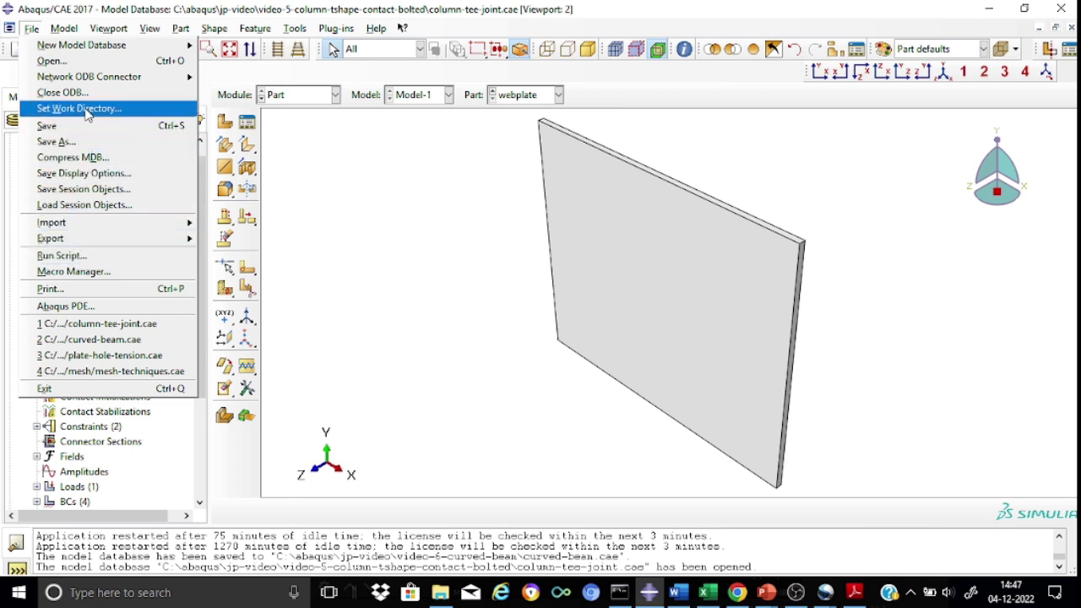
{"action": "left_click", "coordinate": [361, 190]}
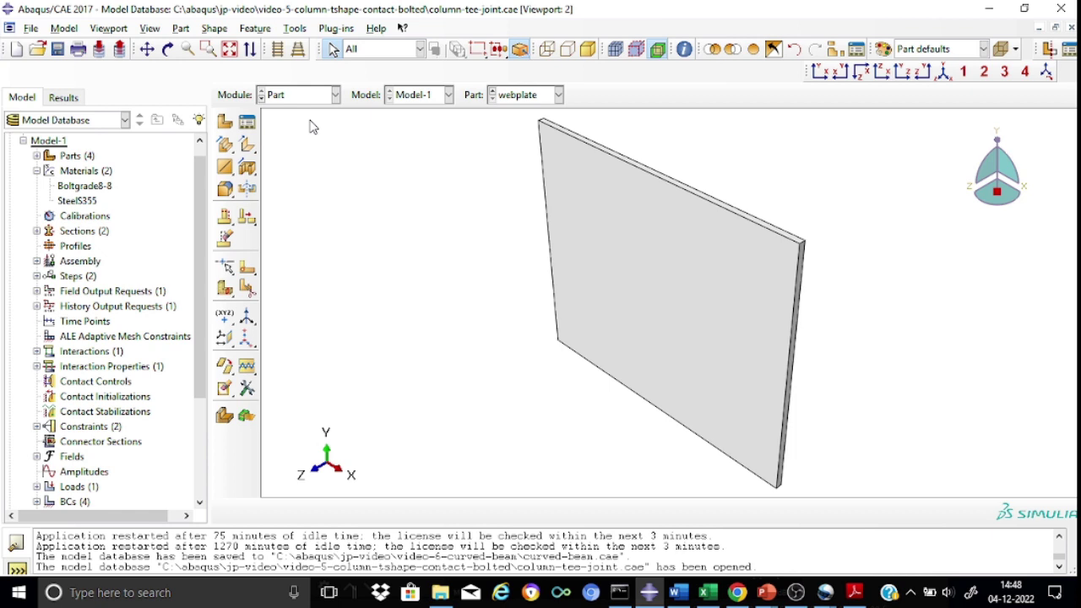
{"action": "left_click", "coordinate": [32, 28]}
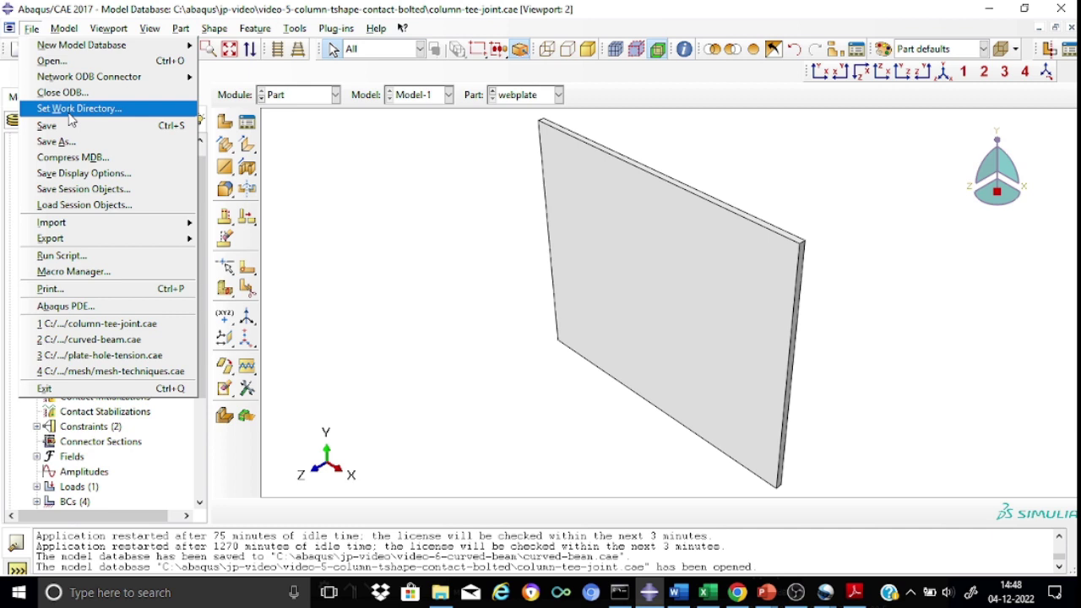
{"action": "left_click", "coordinate": [406, 211]}
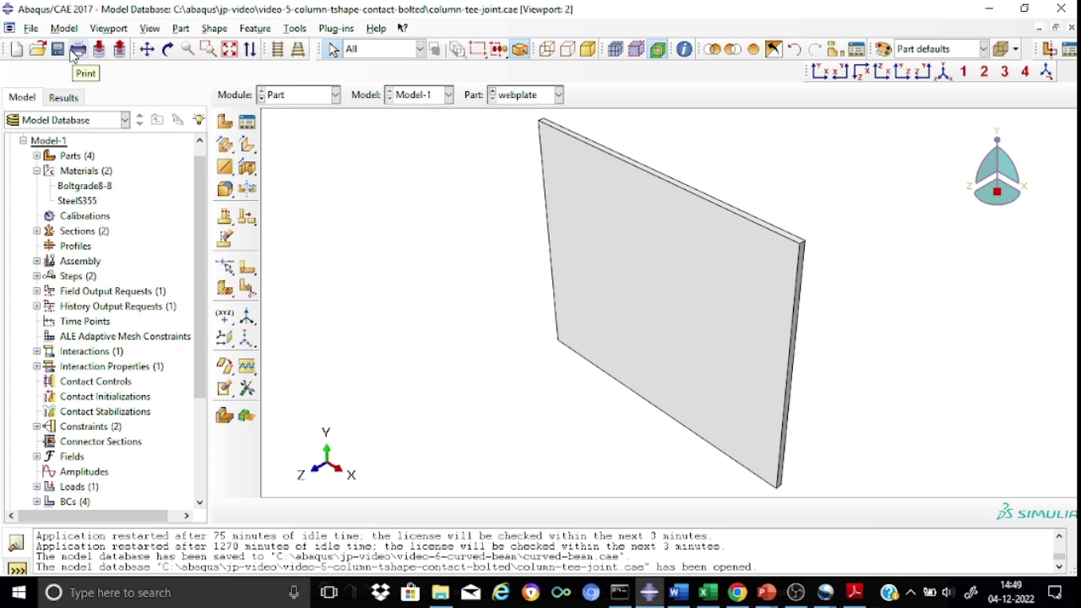
{"action": "left_click", "coordinate": [32, 30]}
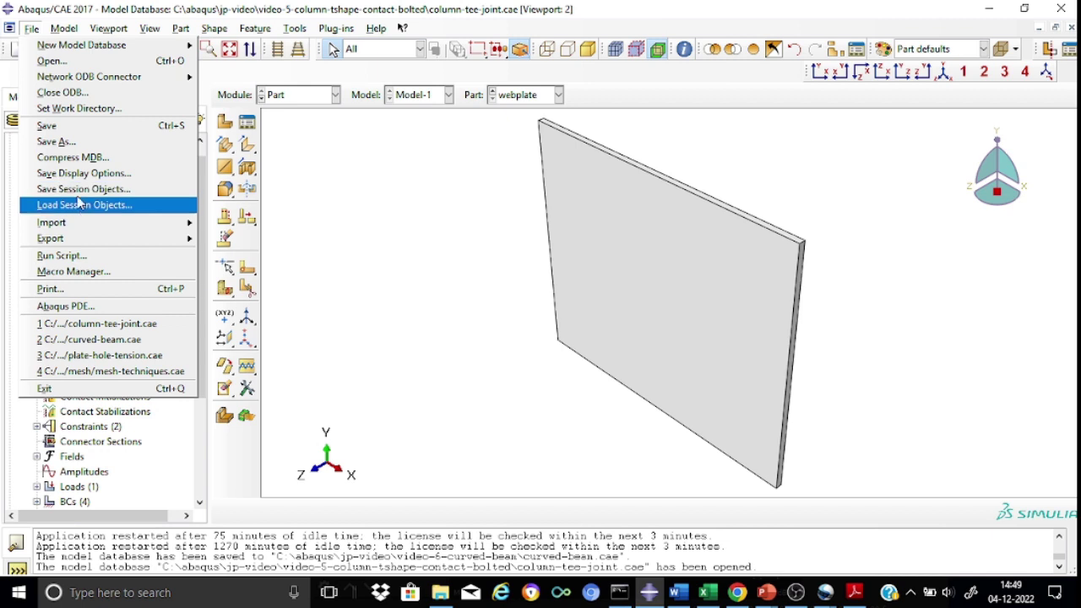
{"action": "left_click", "coordinate": [414, 258]}
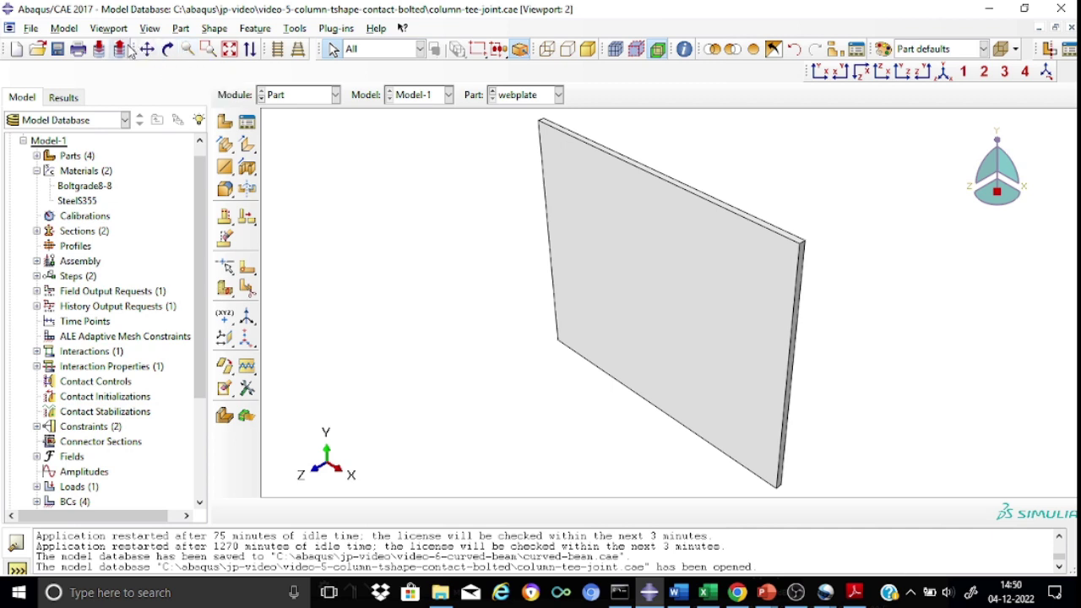
{"action": "left_click", "coordinate": [149, 29]}
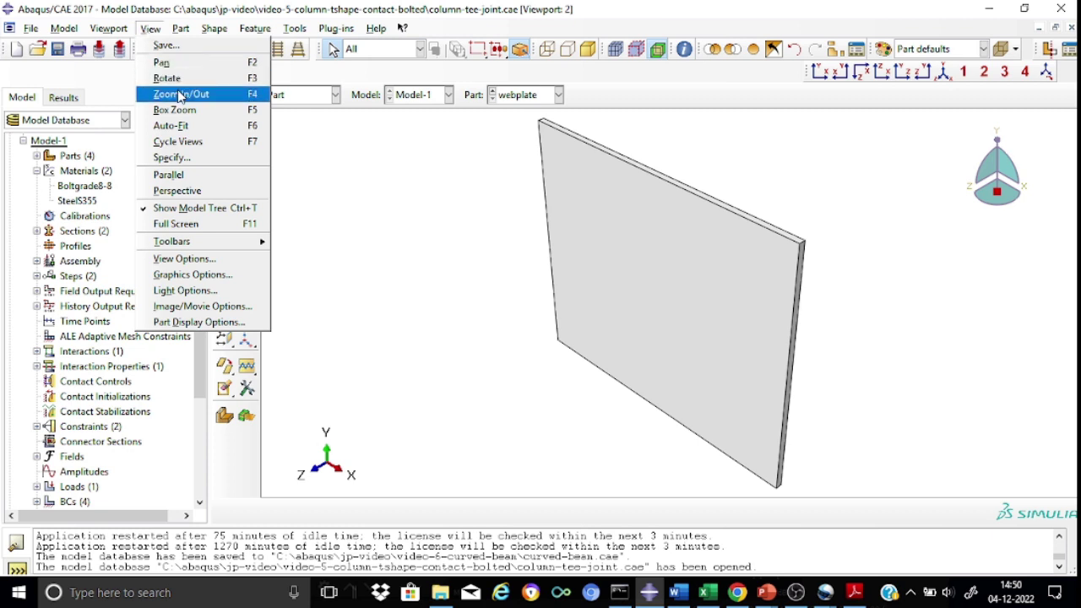
{"action": "left_click", "coordinate": [449, 273]}
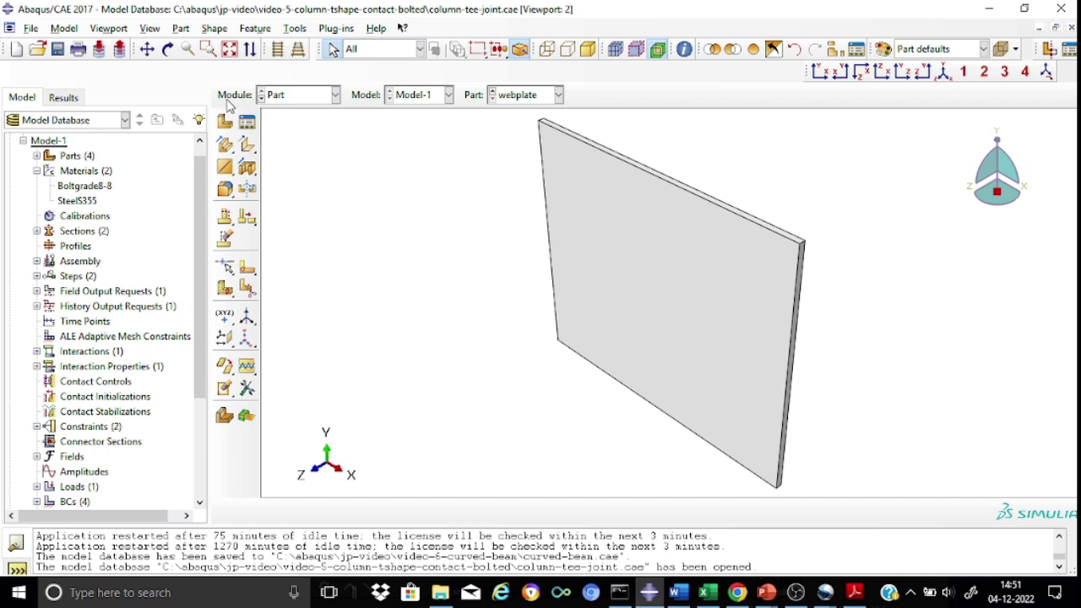
{"action": "left_click", "coordinate": [336, 95]}
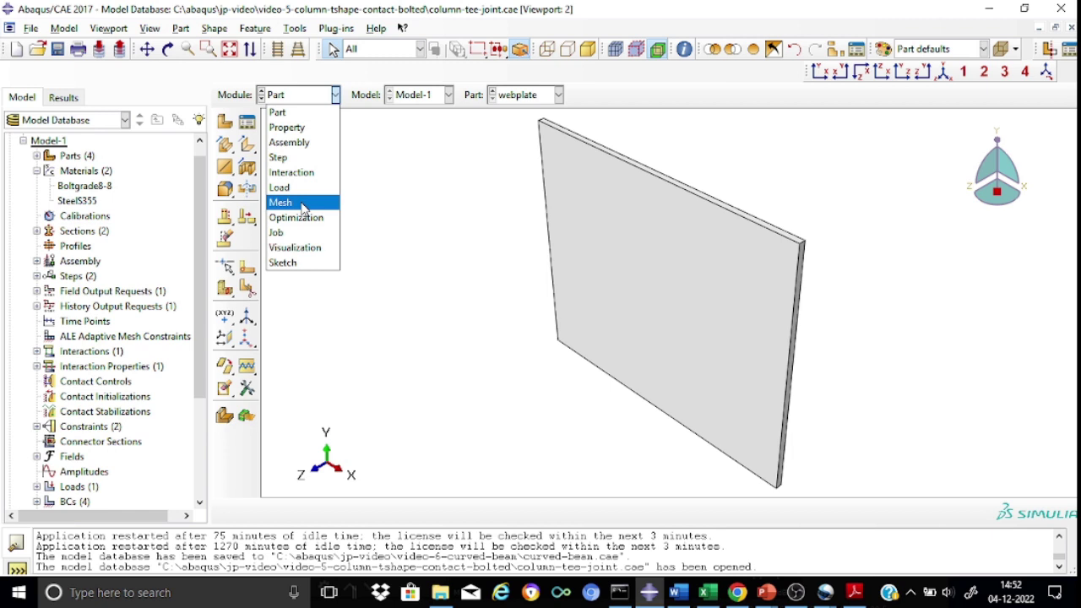
{"action": "left_click", "coordinate": [380, 190]}
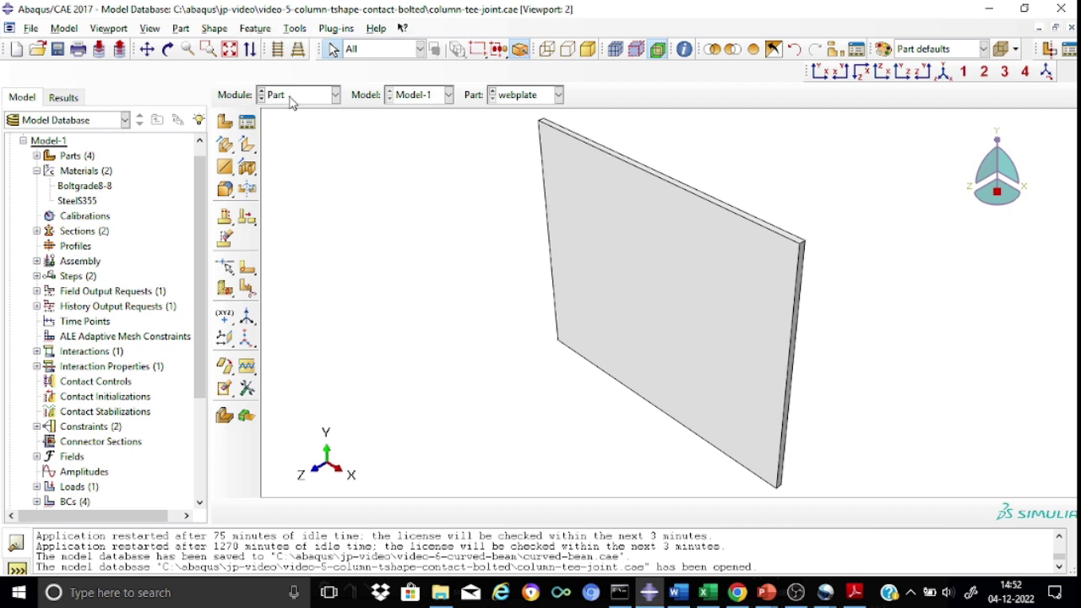
Step: View the webplate part's mesh in the Mesh module, and return to the Part module
{"action": "left_click", "coordinate": [335, 96]}
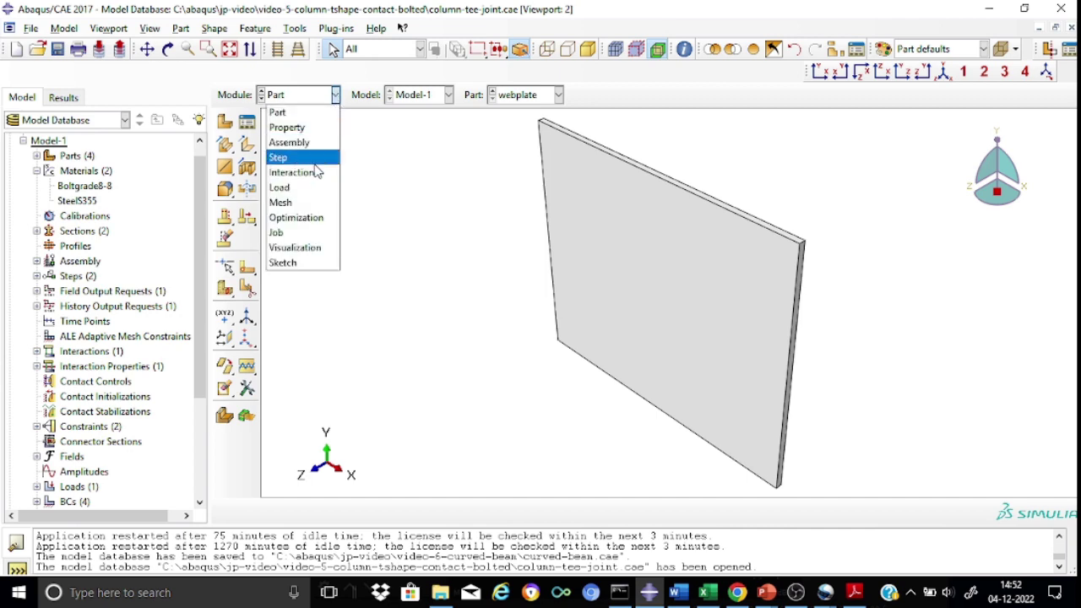
{"action": "left_click", "coordinate": [300, 209]}
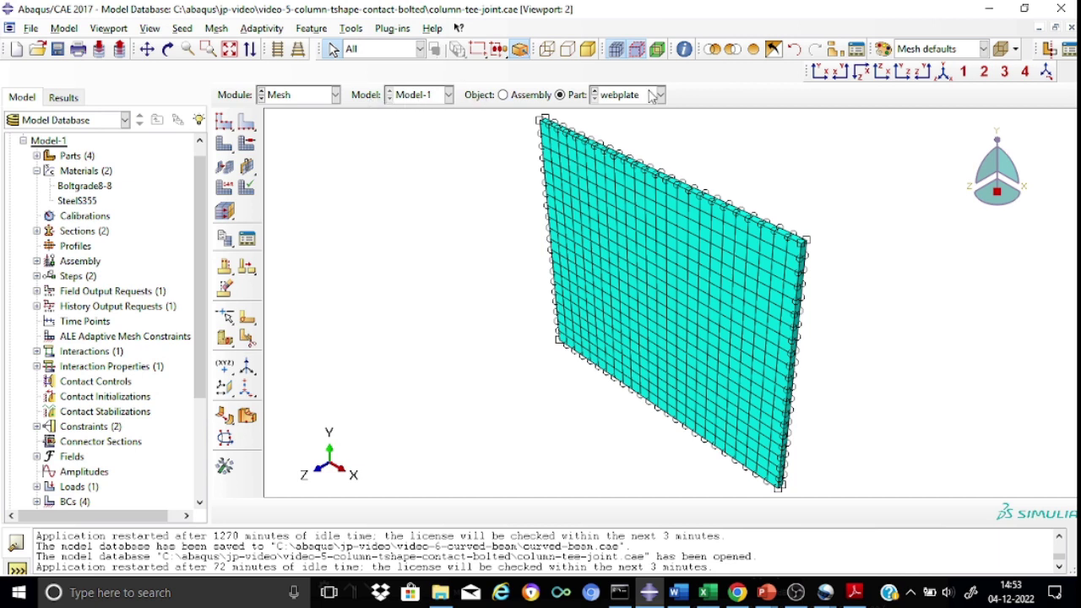
{"action": "left_click", "coordinate": [333, 99]}
{"action": "left_click", "coordinate": [325, 112]}
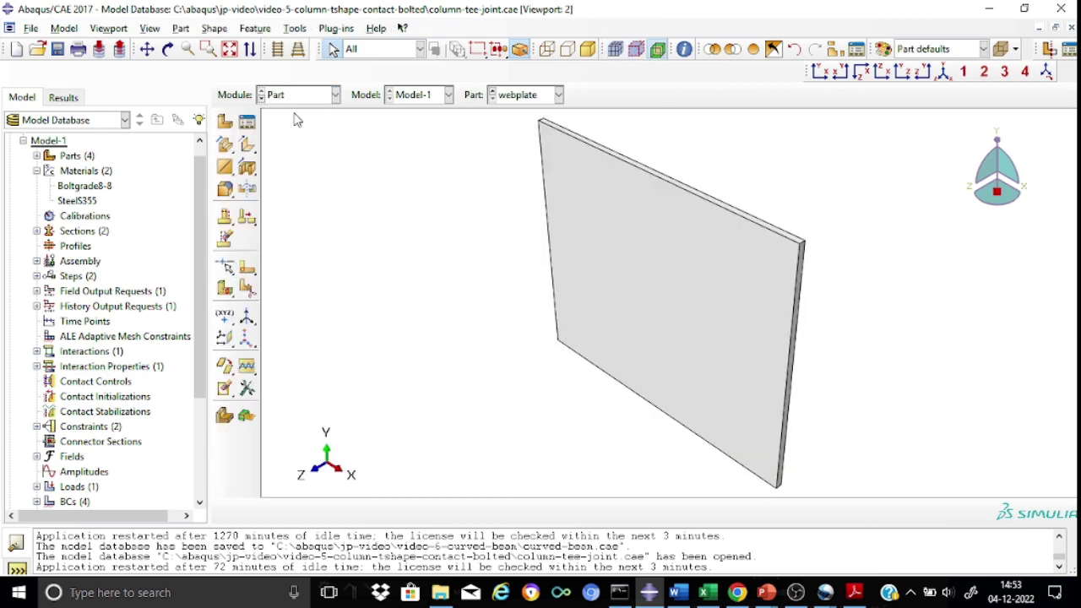
Step: Display the Bolt, column, flangeplate and webplate parts one after another to examine their geometry
{"action": "left_click", "coordinate": [559, 94]}
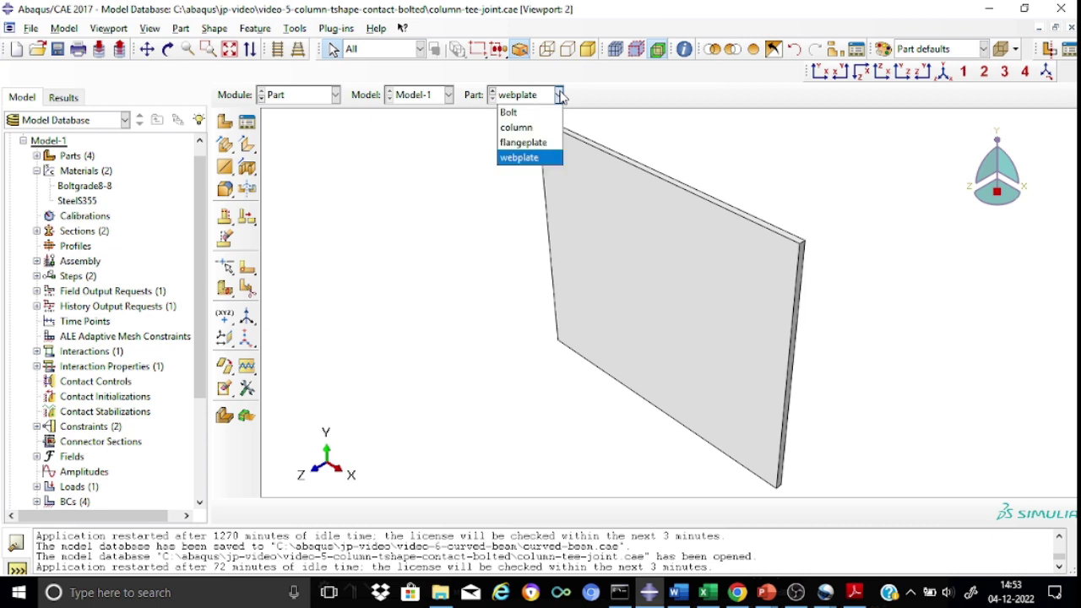
{"action": "left_click", "coordinate": [514, 111]}
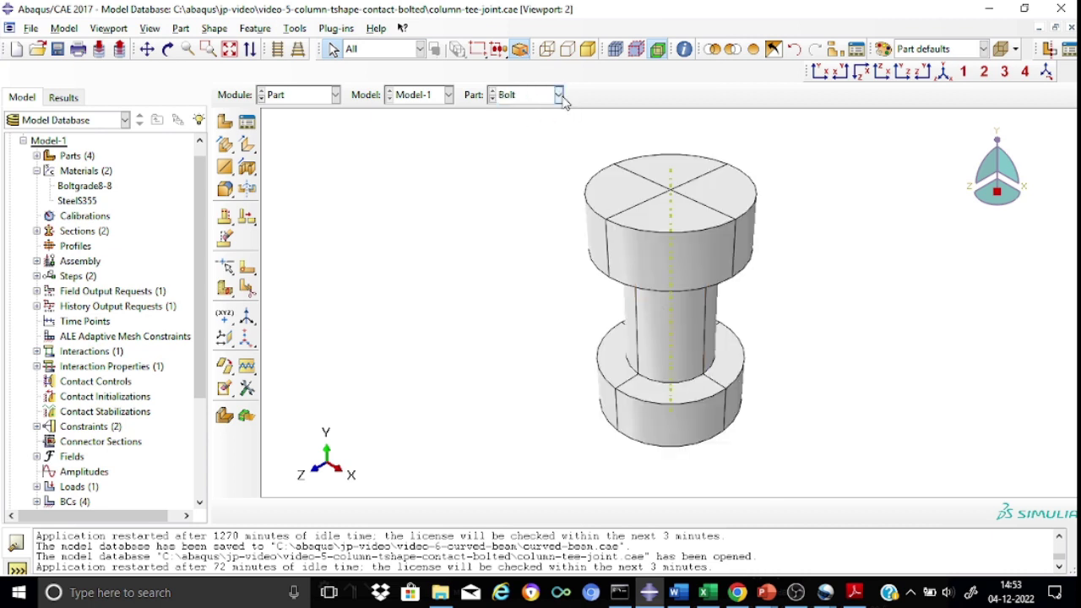
{"action": "left_click", "coordinate": [558, 94]}
{"action": "left_click", "coordinate": [537, 124]}
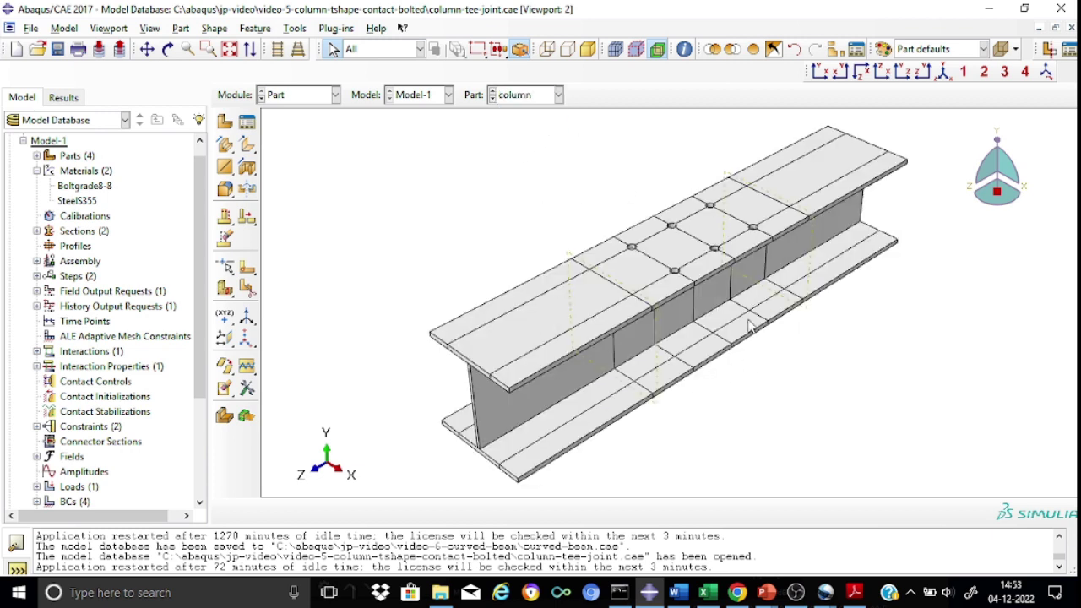
{"action": "left_click", "coordinate": [560, 96]}
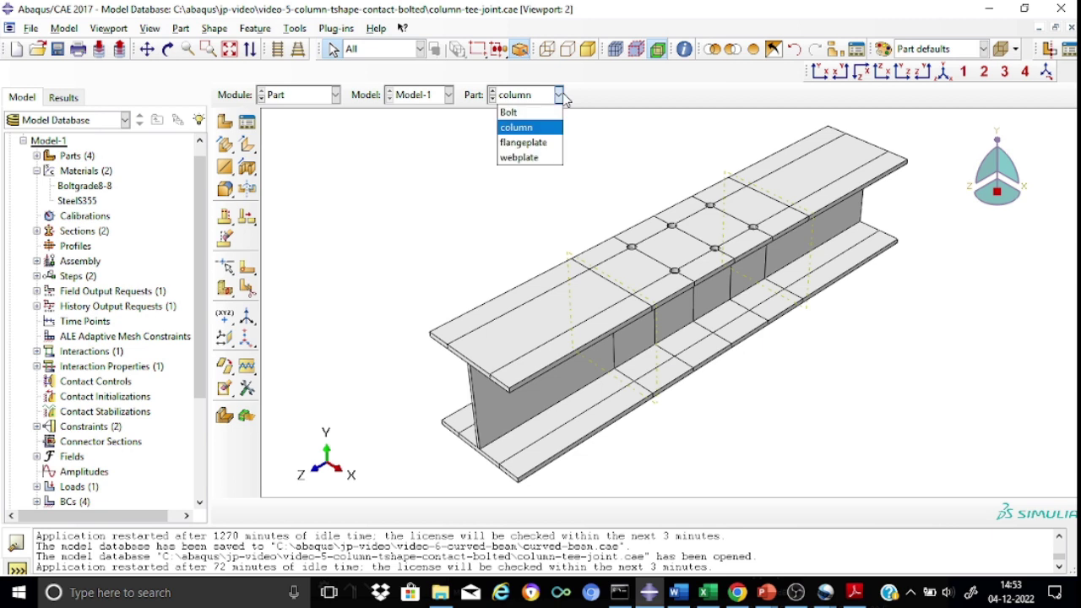
{"action": "left_click", "coordinate": [537, 142]}
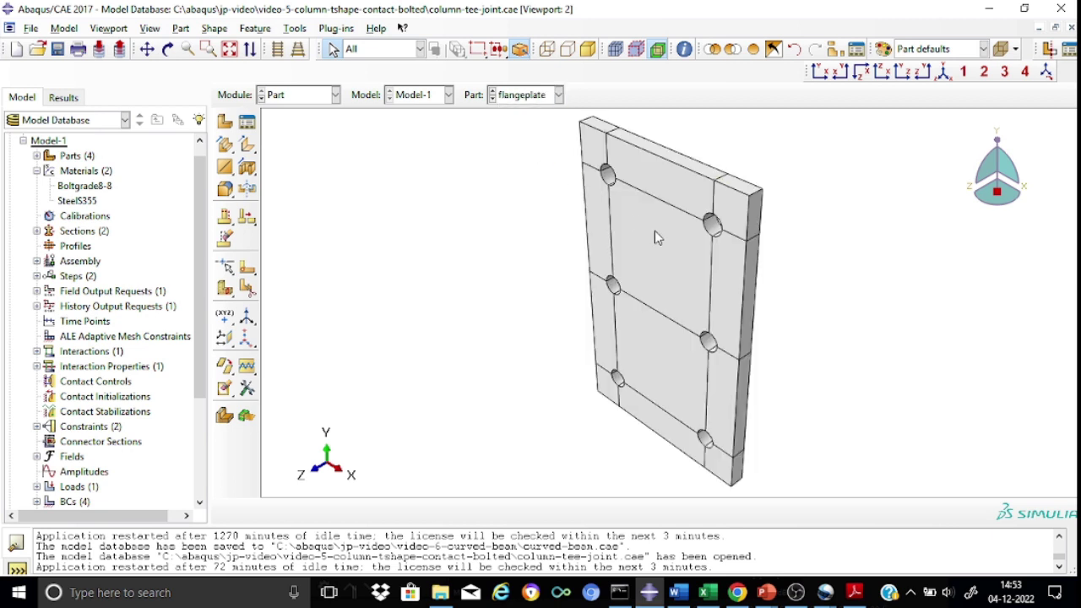
{"action": "left_click", "coordinate": [558, 94]}
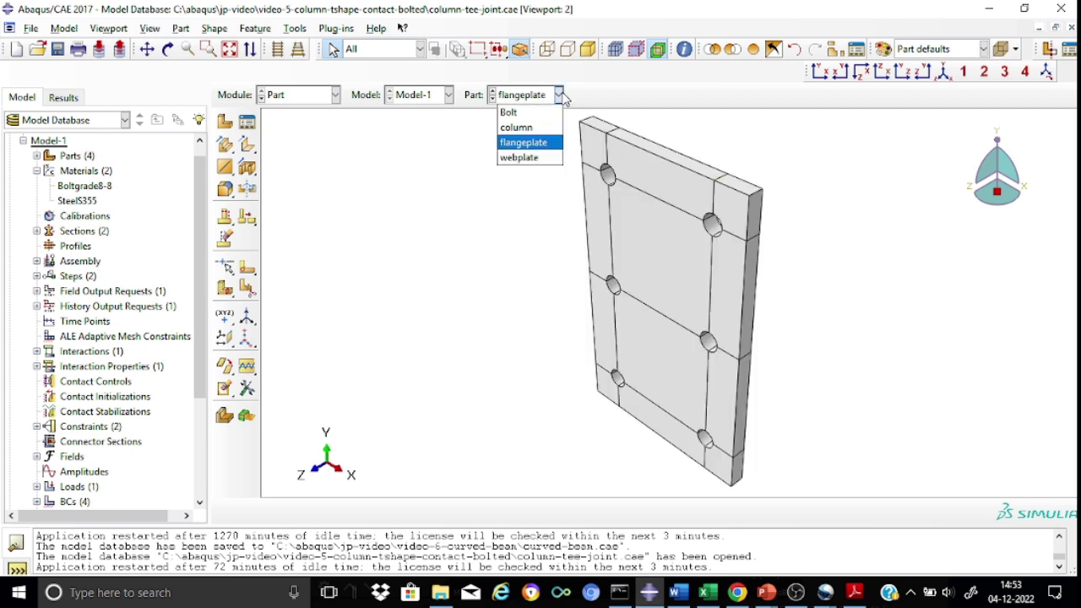
{"action": "left_click", "coordinate": [525, 157]}
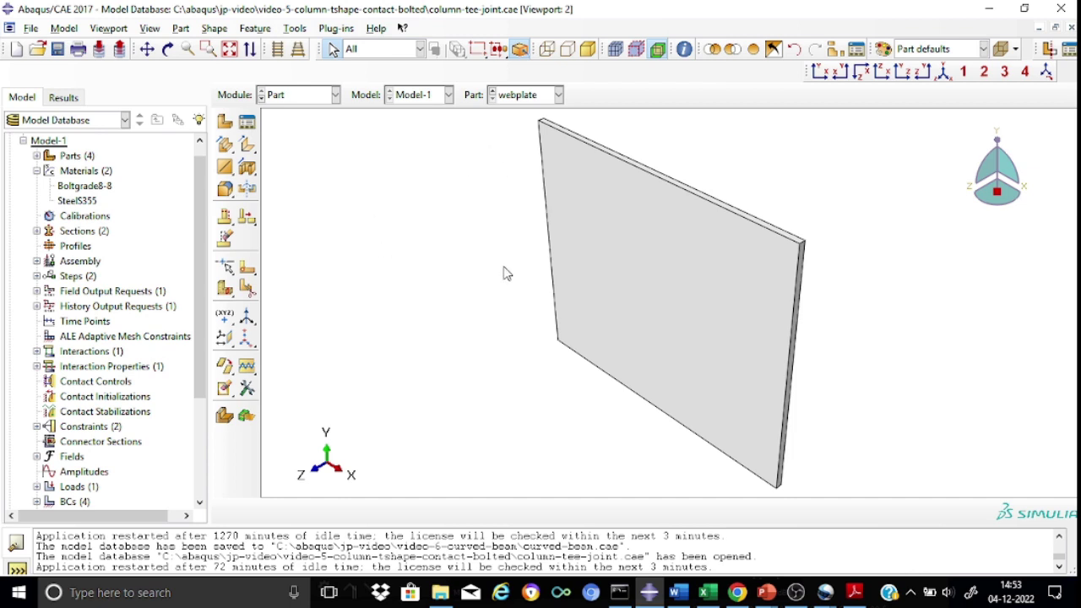
Step: View the assembled column tee joint in the Assembly module, and return to the Part module
{"action": "left_click", "coordinate": [335, 96]}
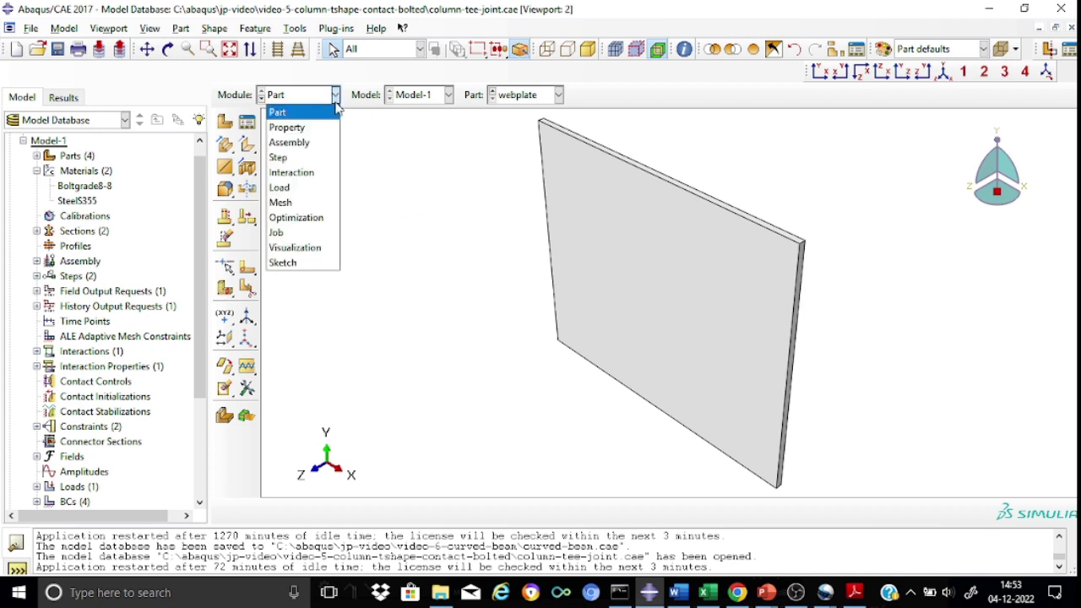
{"action": "left_click", "coordinate": [306, 143]}
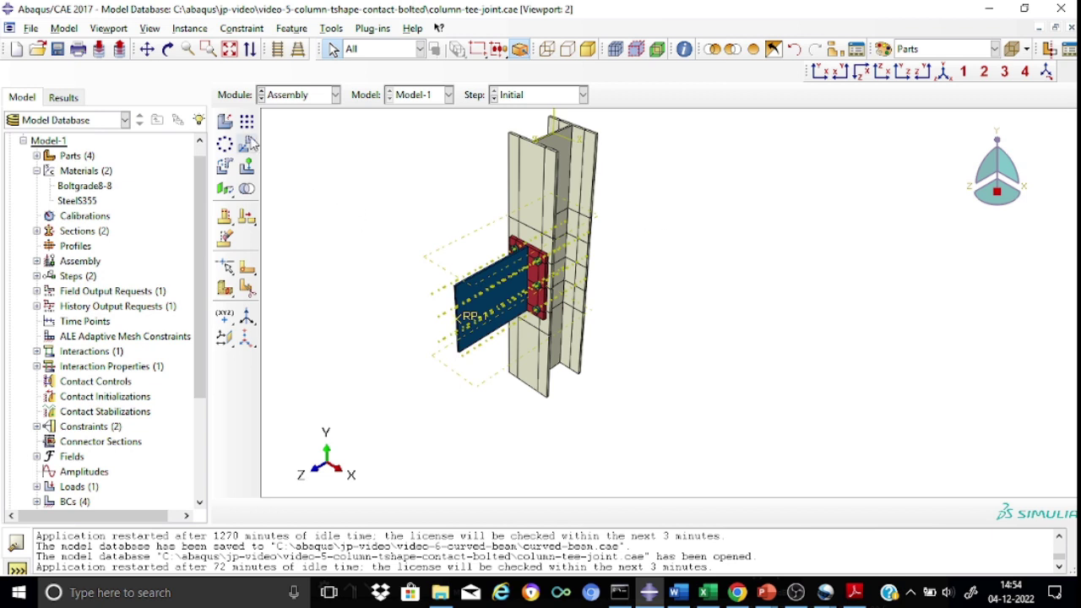
{"action": "left_click", "coordinate": [336, 95]}
{"action": "left_click", "coordinate": [303, 114]}
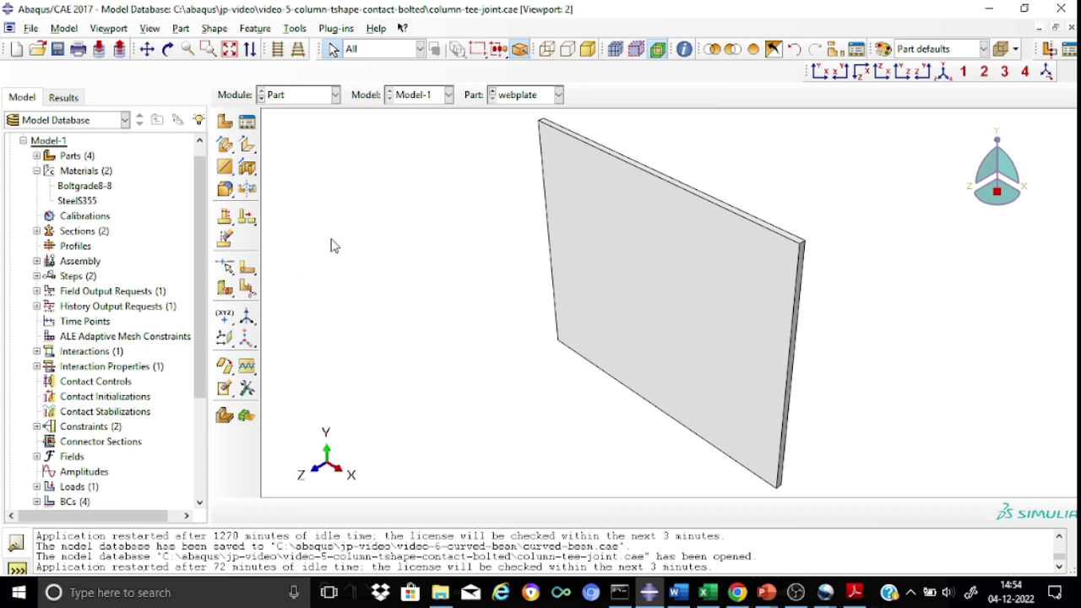
Step: Switch to the Property module with the webplate part displayed
{"action": "left_click", "coordinate": [336, 97]}
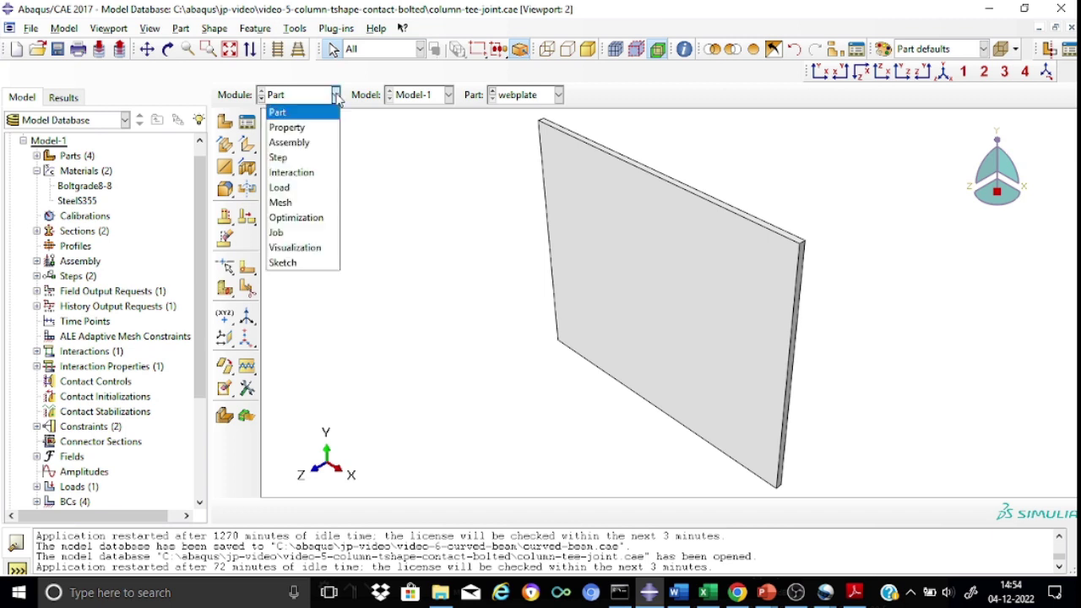
{"action": "left_click", "coordinate": [287, 128]}
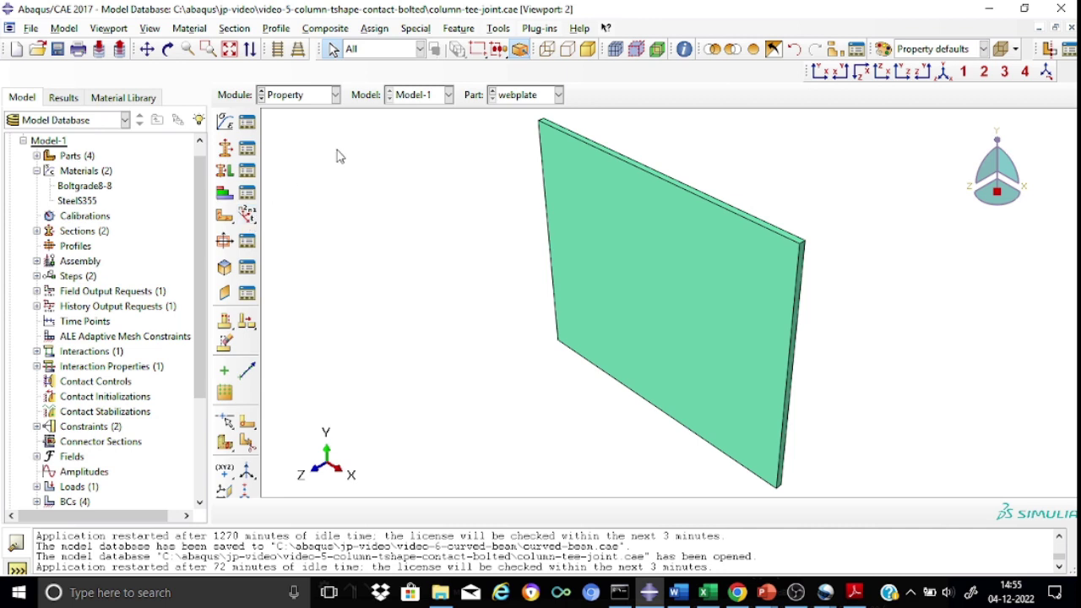
{"action": "left_click", "coordinate": [336, 97]}
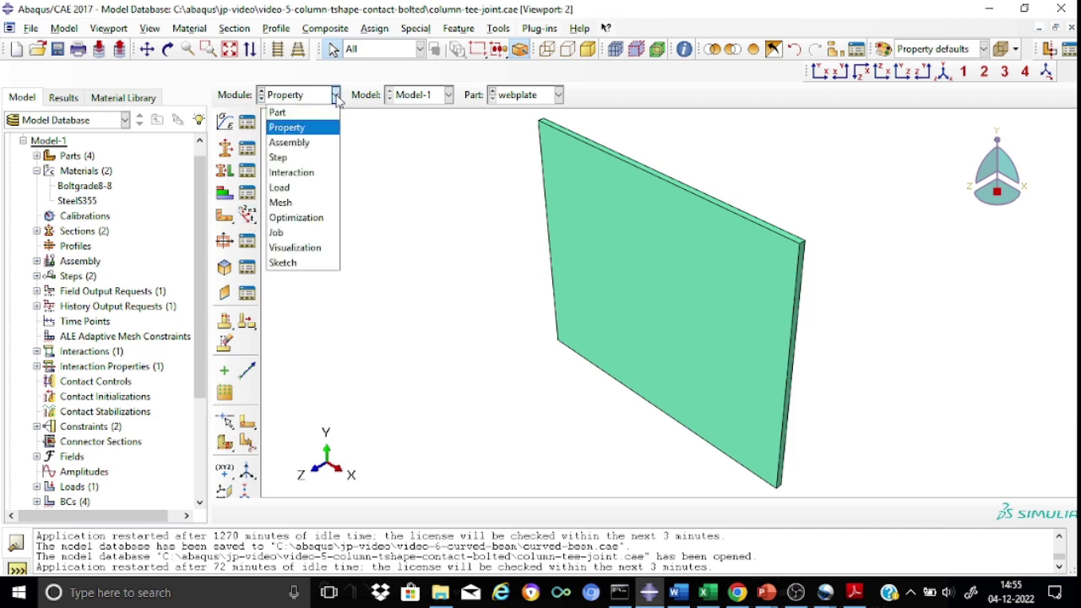
{"action": "left_click", "coordinate": [435, 233]}
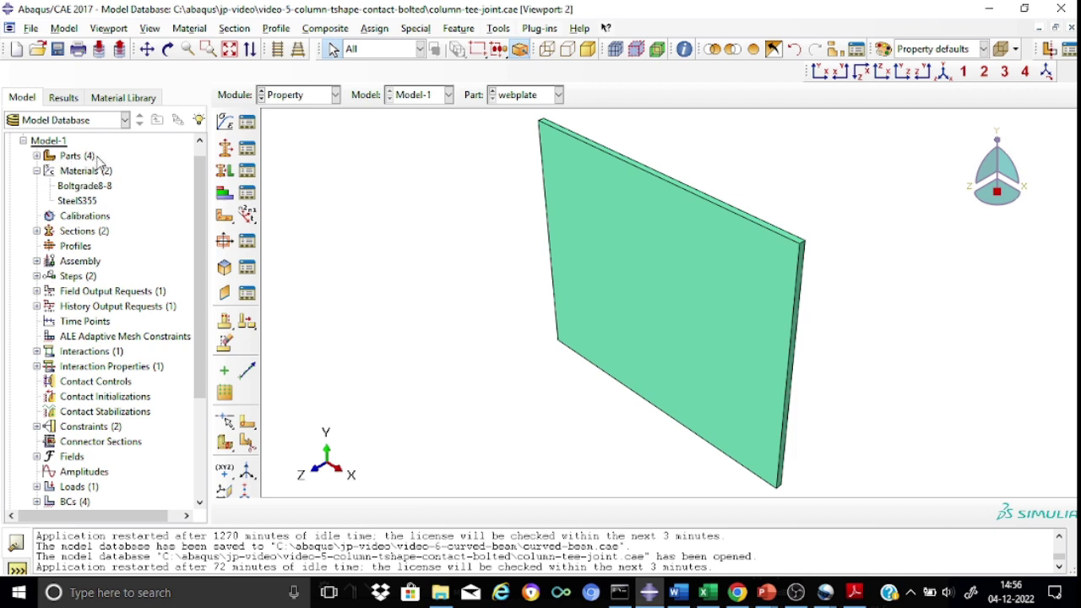
Step: Expand the model's parts in the model tree and examine the Bolt part's features, leaving the Bolt branch collapsed
{"action": "left_click", "coordinate": [36, 156]}
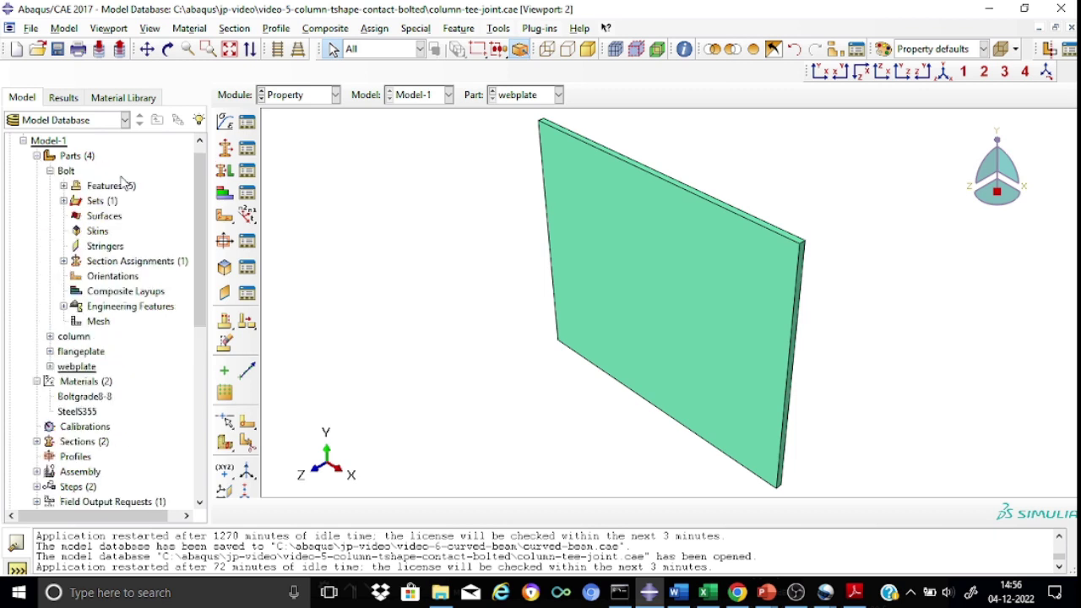
{"action": "left_click", "coordinate": [50, 171]}
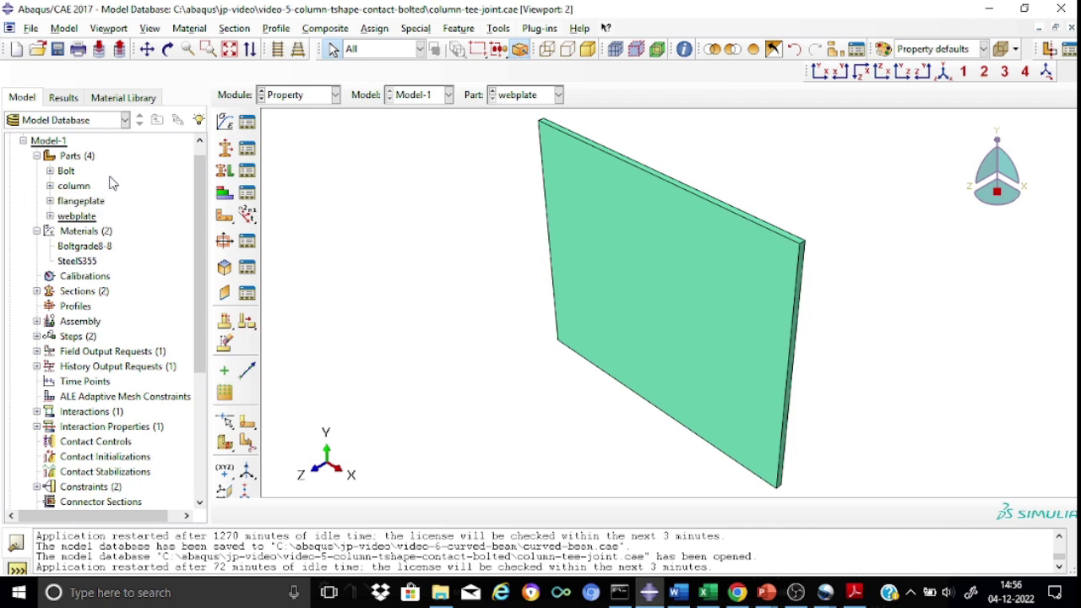
{"action": "left_click", "coordinate": [51, 171]}
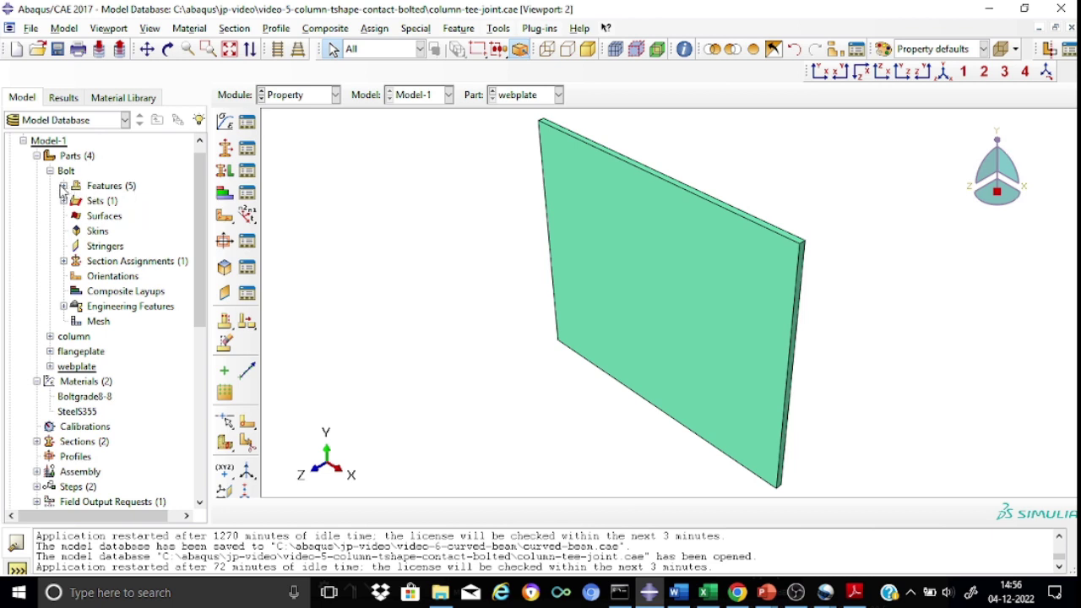
{"action": "left_click", "coordinate": [62, 186]}
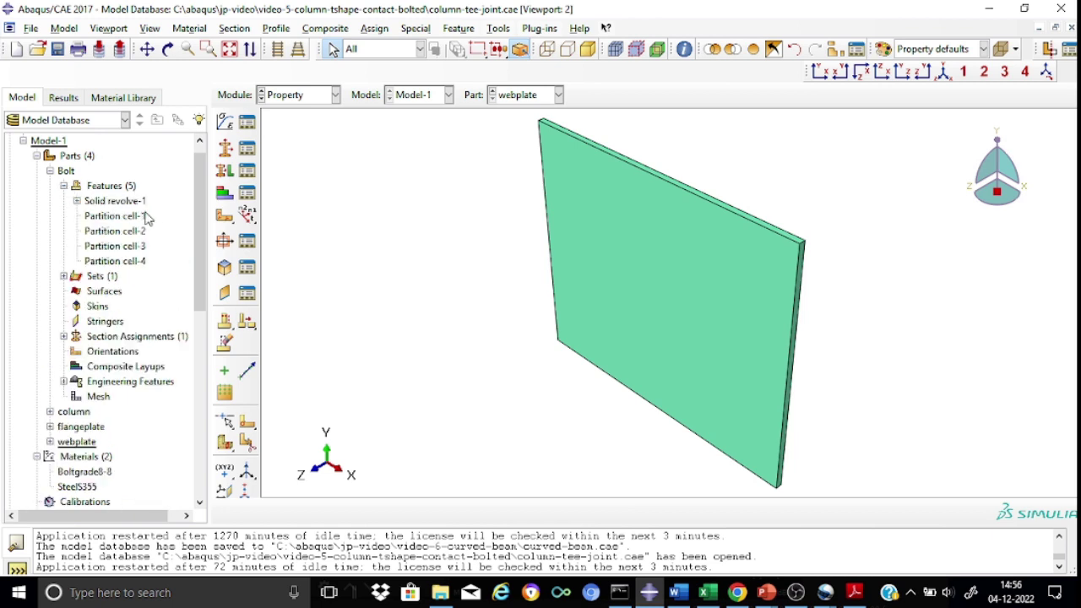
{"action": "left_click", "coordinate": [49, 170]}
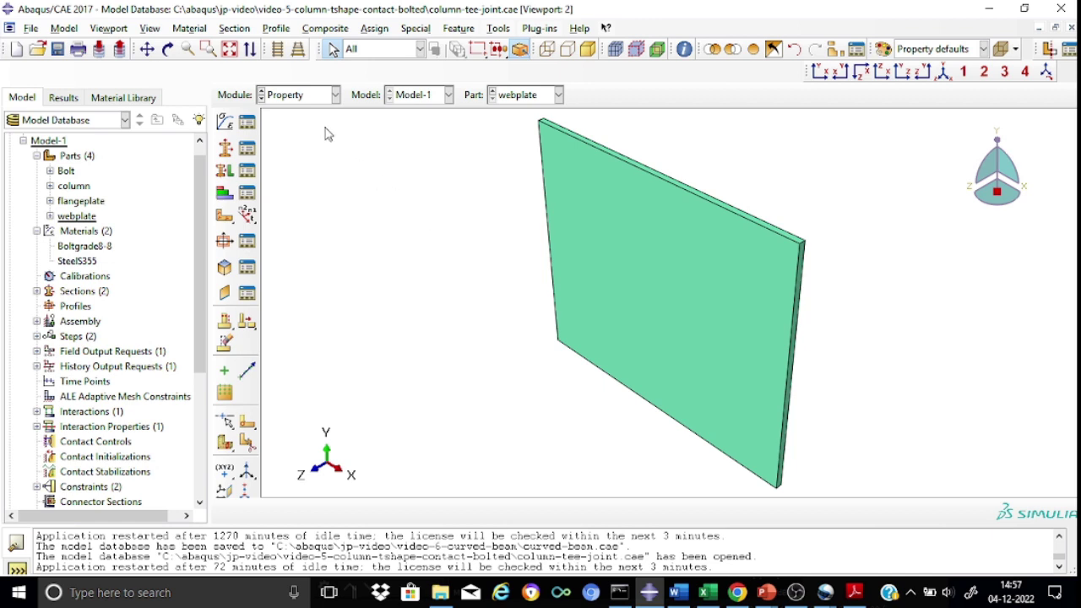
Step: Return to the Part module and display the column part
{"action": "left_click", "coordinate": [335, 95]}
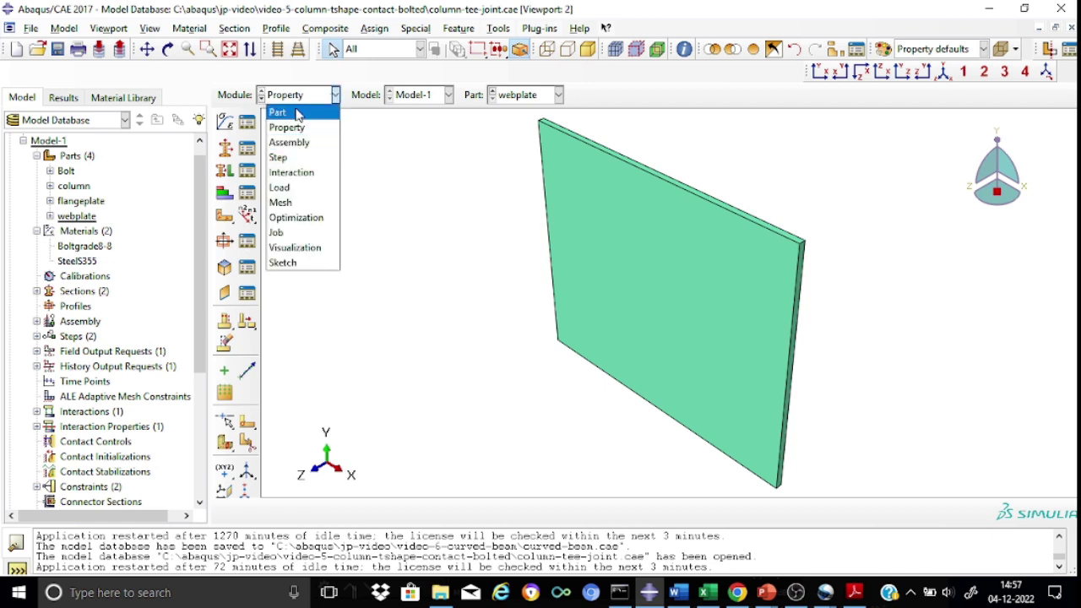
{"action": "left_click", "coordinate": [287, 110]}
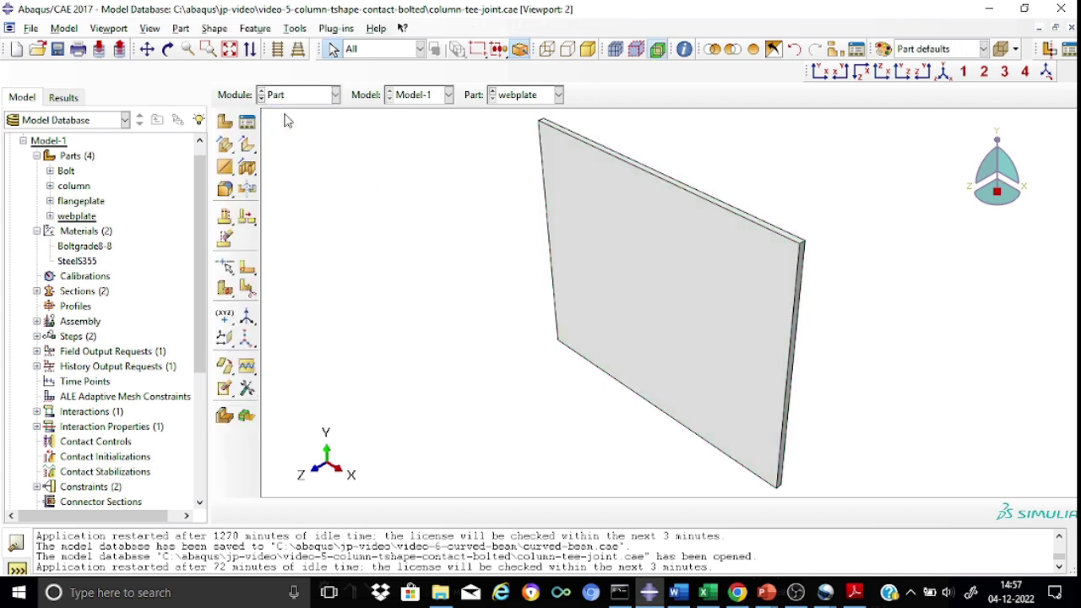
{"action": "left_click", "coordinate": [558, 94]}
{"action": "left_click", "coordinate": [529, 126]}
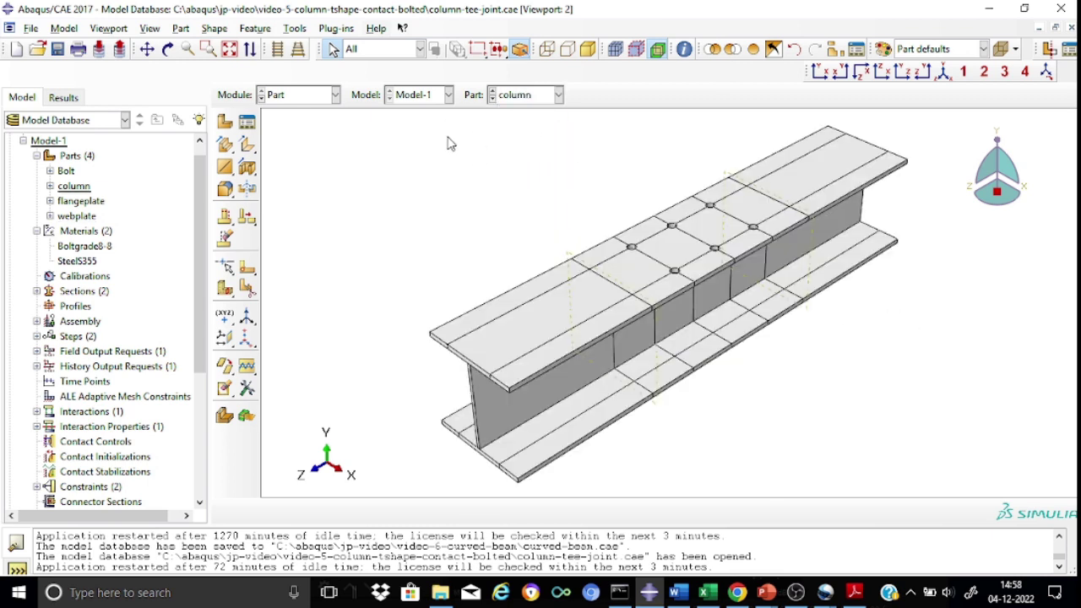
Step: View the assembled joint in the Assembly module and review the list of available modules, staying in Assembly
{"action": "left_click", "coordinate": [335, 96]}
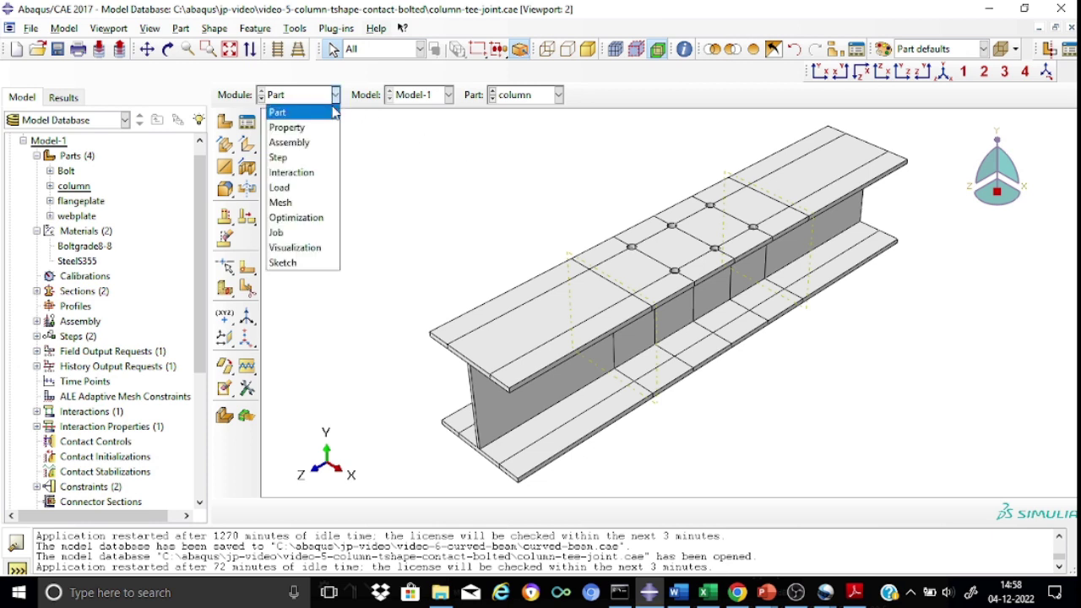
{"action": "left_click", "coordinate": [322, 144]}
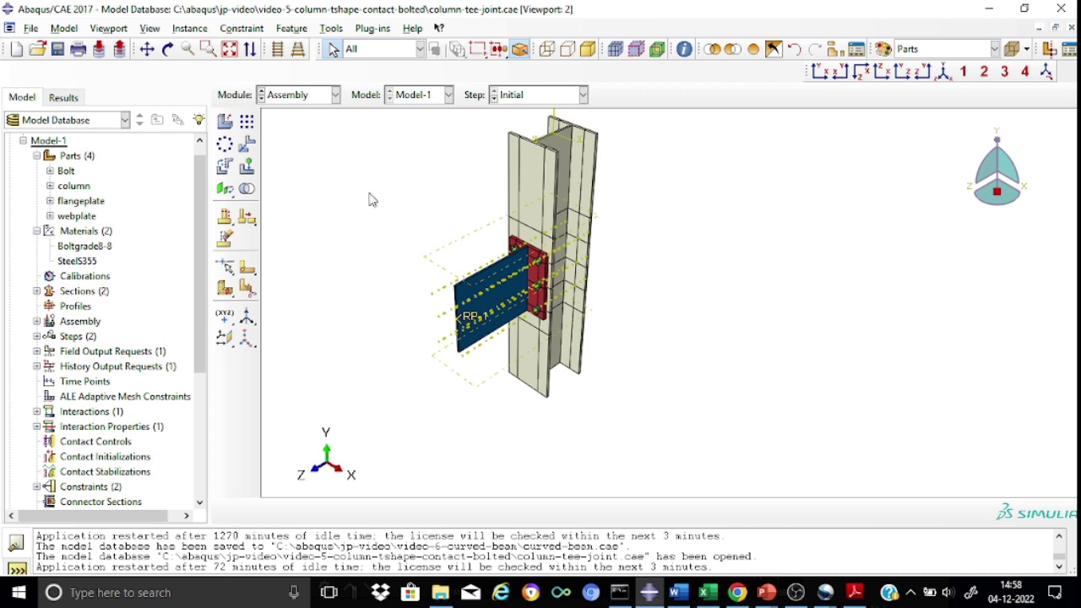
{"action": "left_click", "coordinate": [335, 96]}
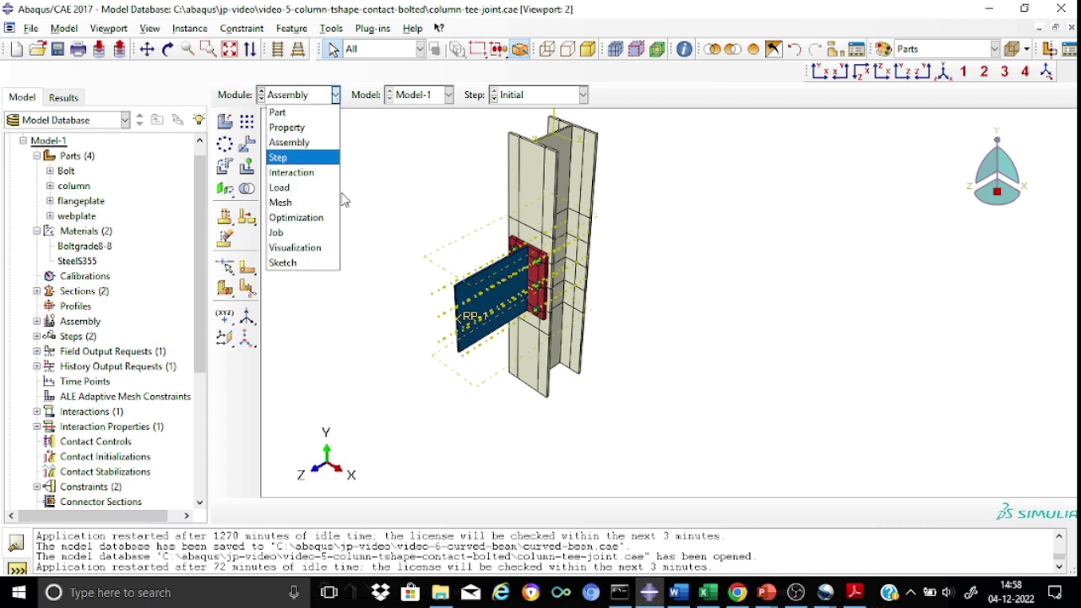
{"action": "left_click", "coordinate": [402, 212]}
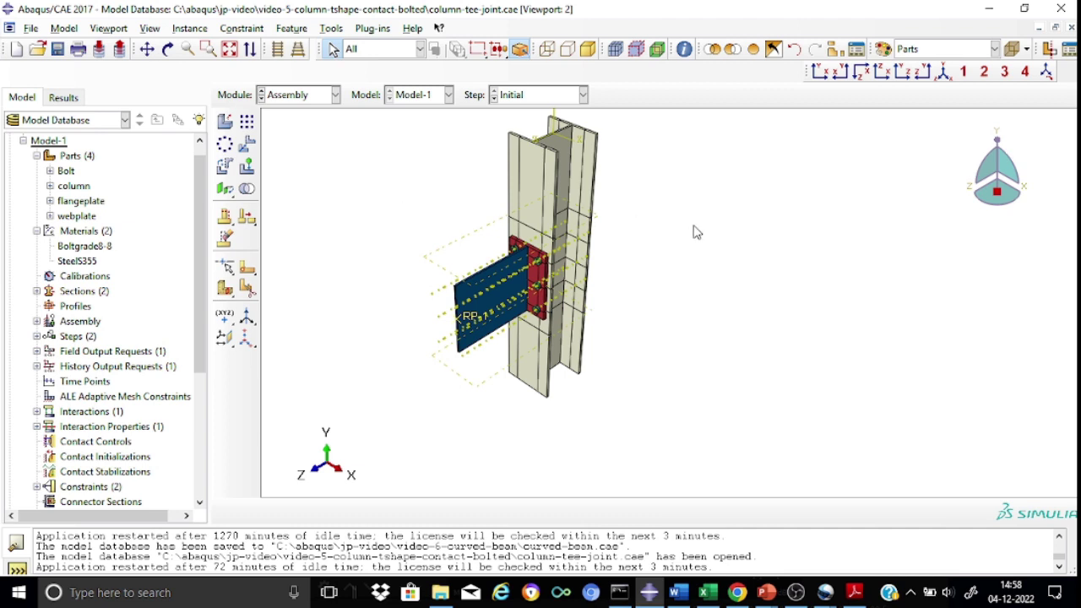
{"action": "left_click", "coordinate": [335, 97]}
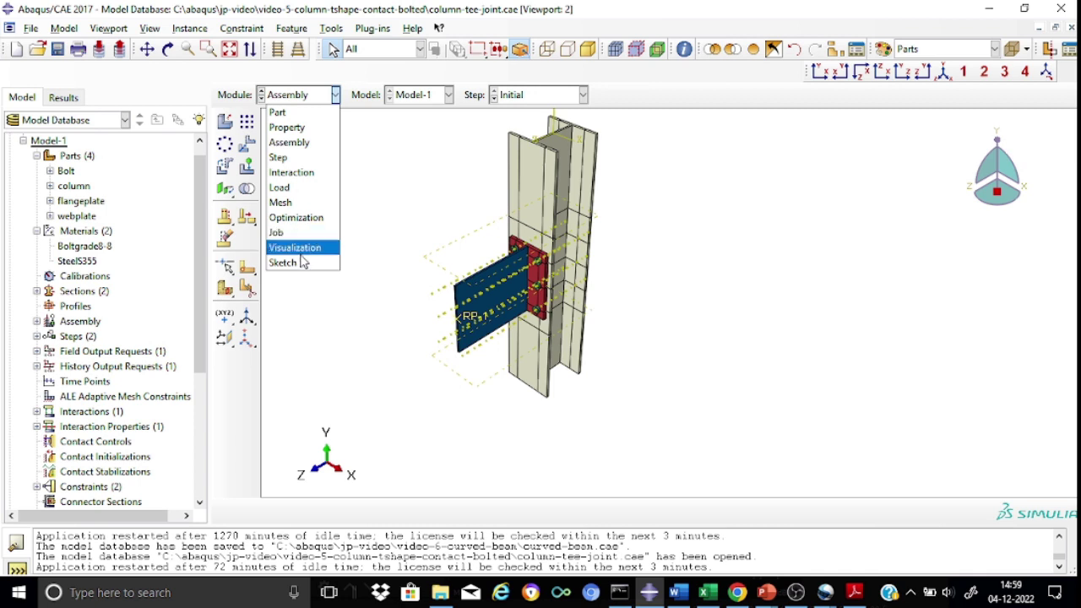
{"action": "left_click", "coordinate": [424, 195]}
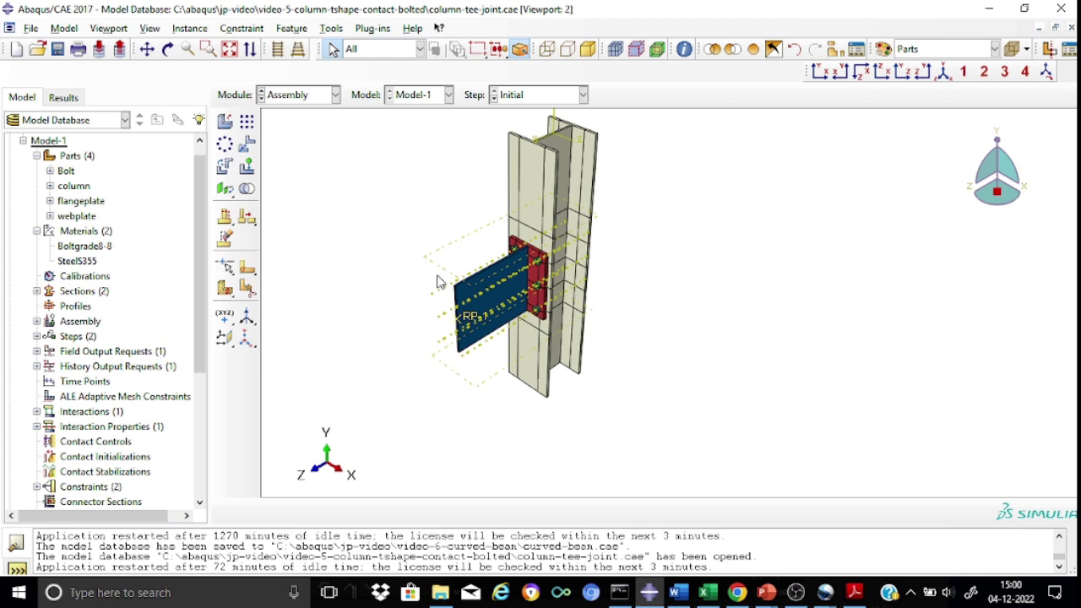
Step: Return to the Part module with the column displayed and start the shell extrusion tool
{"action": "left_click", "coordinate": [335, 95]}
{"action": "left_click", "coordinate": [292, 111]}
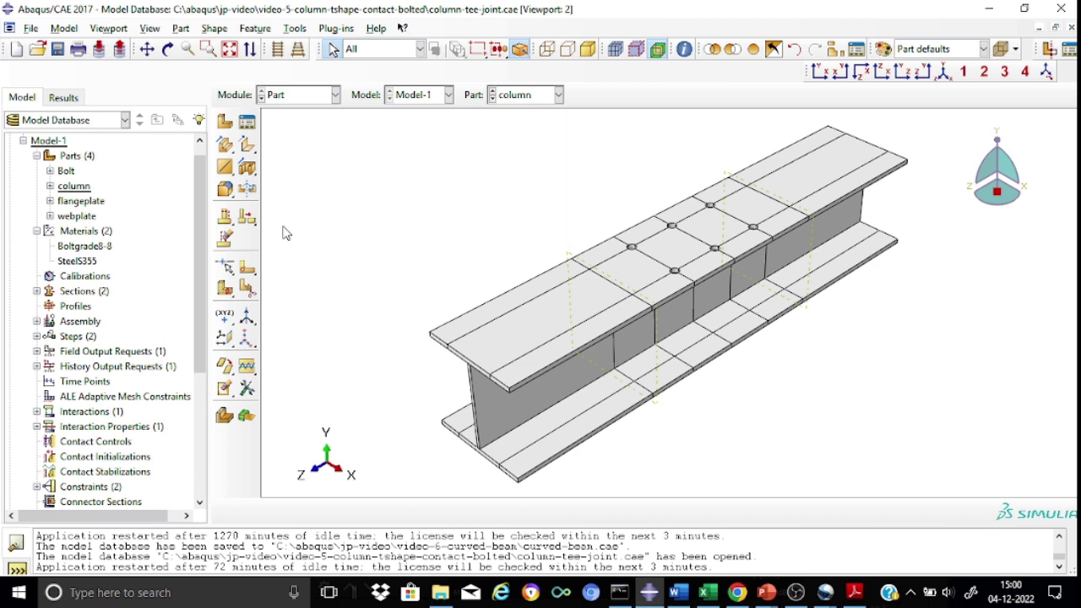
{"action": "left_click", "coordinate": [247, 146]}
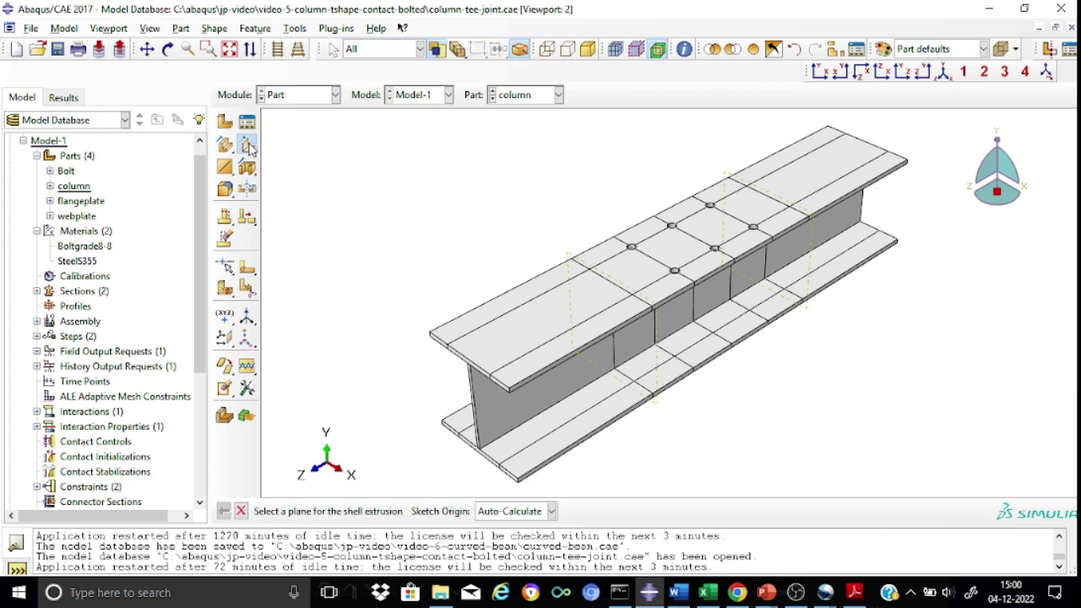